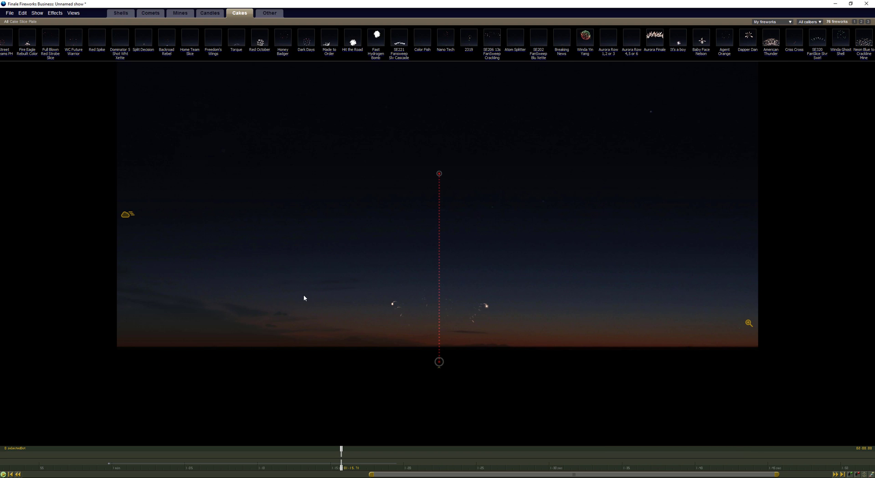
# - Start a new simulation and replace its search phrase with '25 shot 12s 1.5" 5 rows, FNT'
pyautogui.write('20shot 1.5" 14sec, 5 rows, FNT, blue dahlia to crackle /w blue mine to crackle')
pyautogui.tripleClick(419, 251)
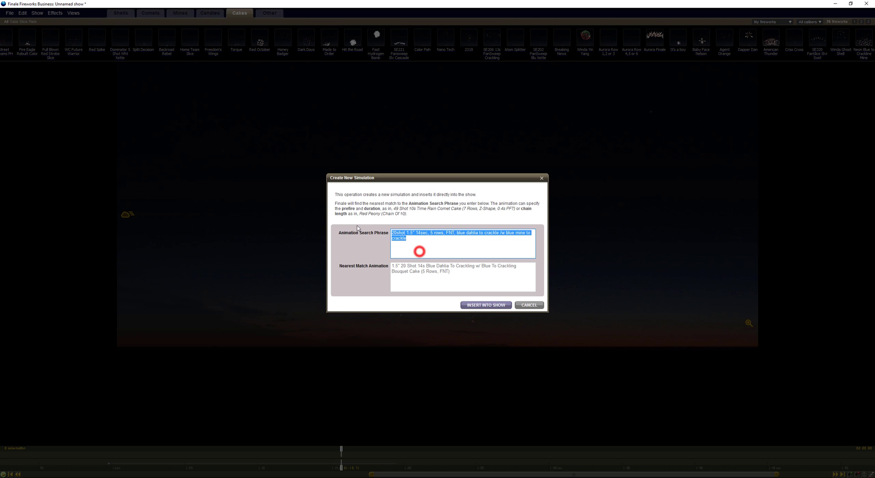
pyautogui.press('BackSpace')
pyautogui.write('25 sh')
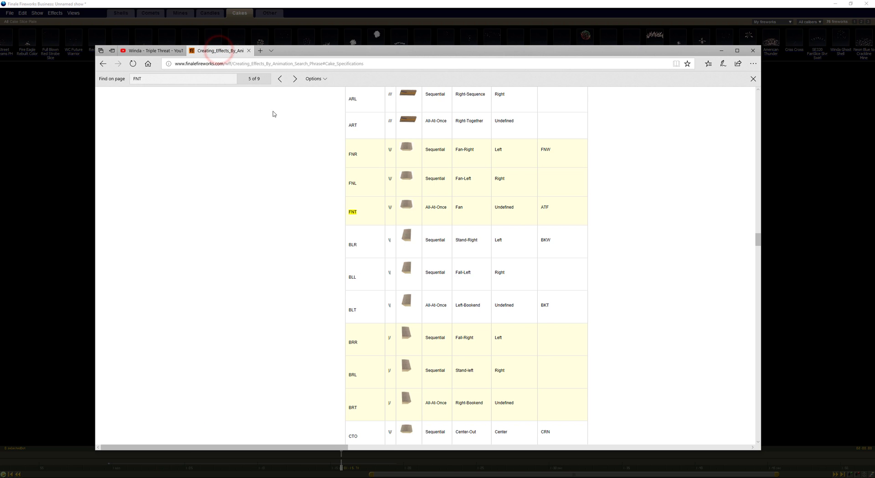
# - Scroll the documentation through the firing pattern table describing the FNT fan
pyautogui.scroll(3, 528, 231)
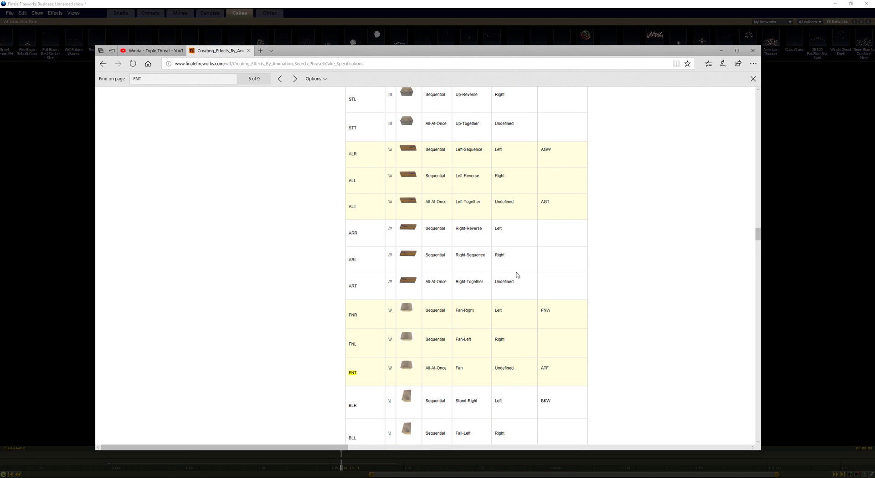
pyautogui.scroll(10, 607, 389)
pyautogui.scroll(-2, 514, 357)
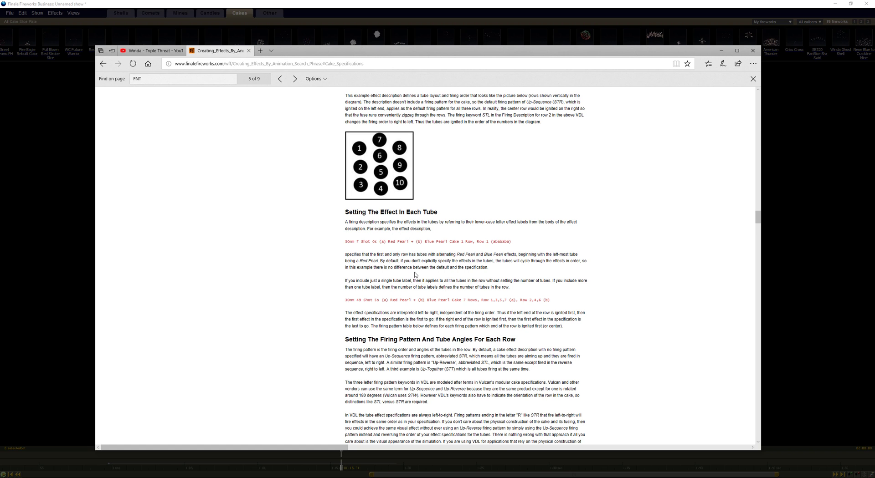
pyautogui.scroll(5, 428, 251)
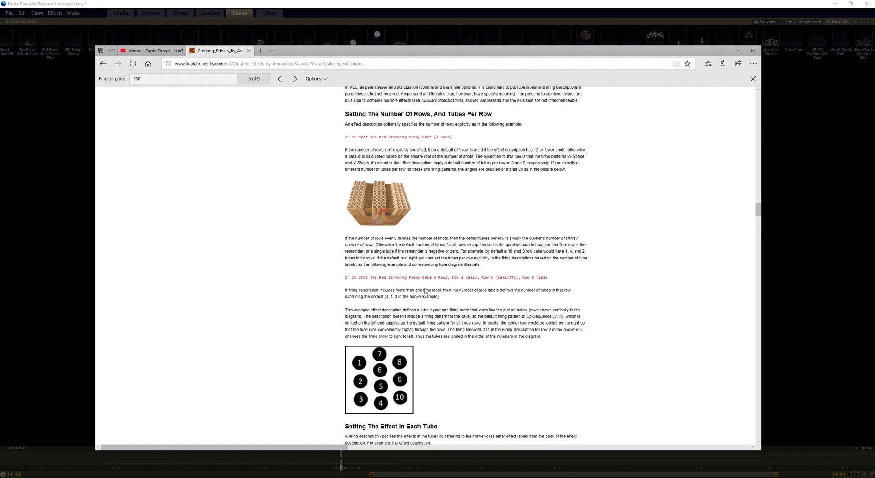
pyautogui.scroll(7, 440, 295)
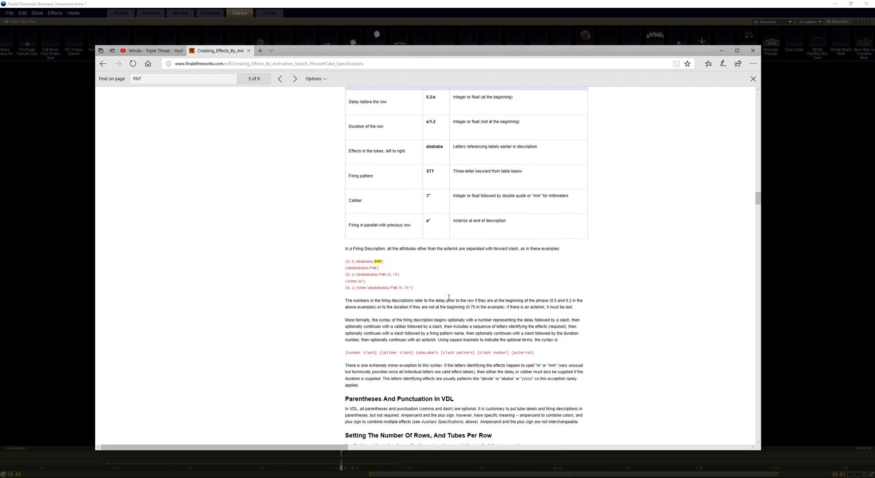
pyautogui.scroll(4, 450, 301)
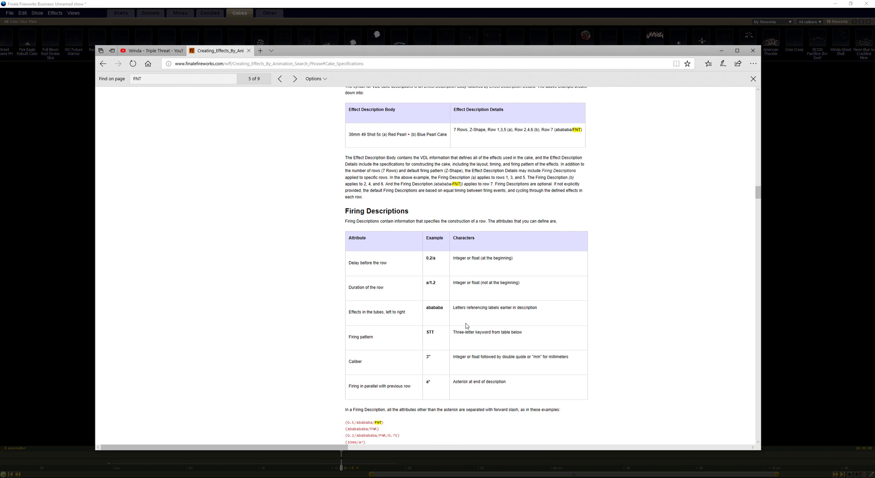
pyautogui.scroll(3, 458, 316)
pyautogui.scroll(1, 466, 326)
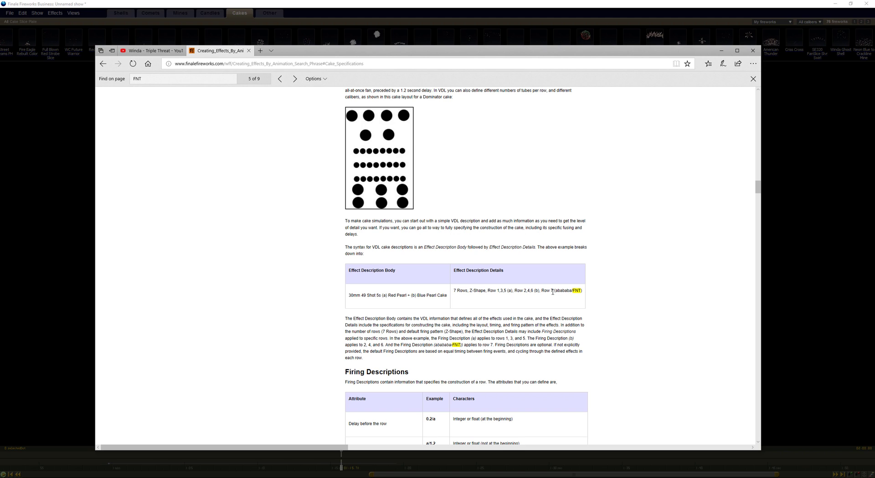
# - Highlight the 'abababa' tube pattern in the Multi-Effect Cakes example
pyautogui.moveTo(555, 291); pyautogui.dragTo(571, 292)
pyautogui.click(555, 297)
pyautogui.click(532, 295)
pyautogui.scroll(5, 441, 312)
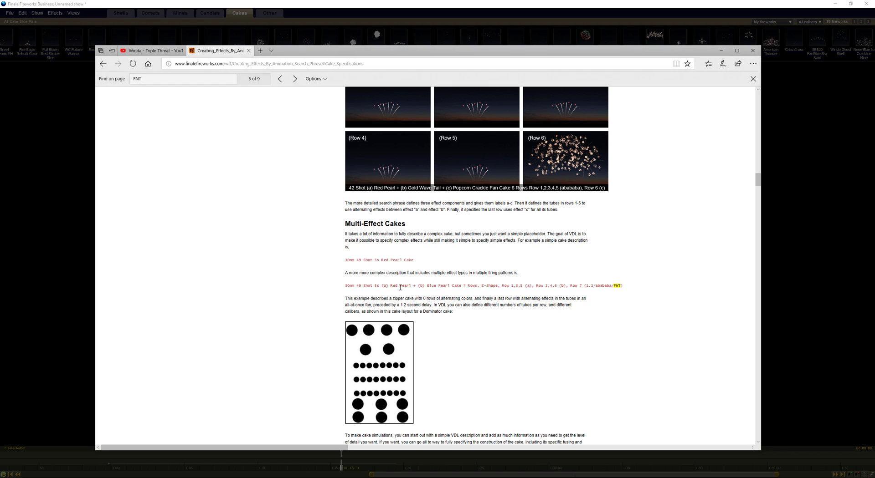
# - Add '(b) Varg Peony' after the (a) Silver Coconut Crackle Comet in the search phrase
pyautogui.hotkey('alt', 'Tab')
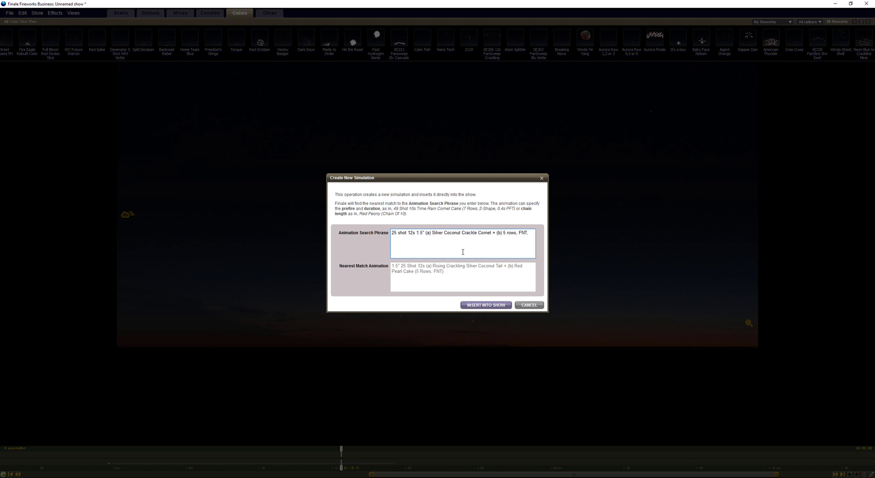
pyautogui.write(' Varg Peony')
pyautogui.write('aba')
pyautogui.press('BackSpace')
pyautogui.press('BackSpace')
pyautogui.press('BackSpace')
pyautogui.press('BackSpace')
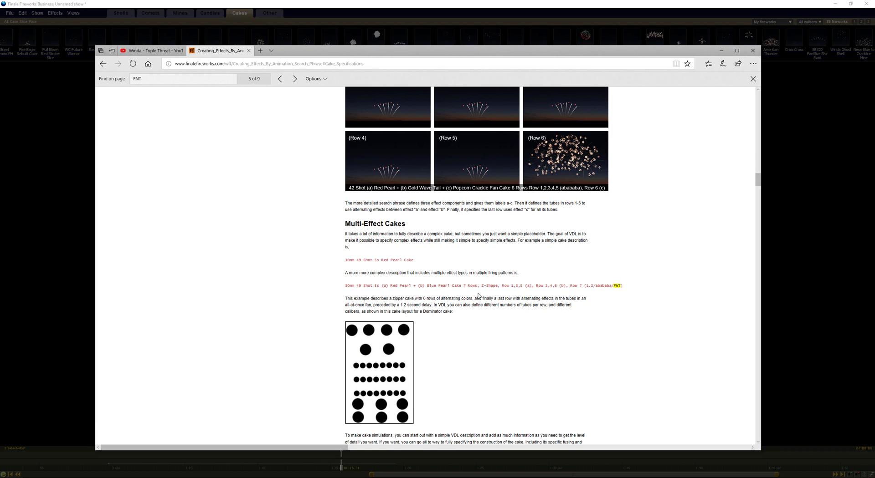
# - Read the Firing Descriptions, Number Of Rows and Effect In Each Tube sections, then return to Finale
pyautogui.scroll(-12, 470, 303)
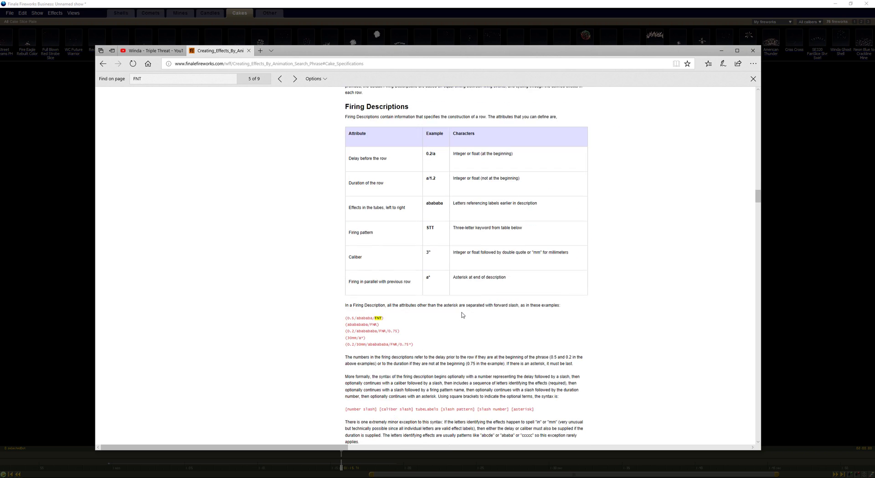
pyautogui.scroll(-1, 462, 315)
pyautogui.scroll(-6, 437, 305)
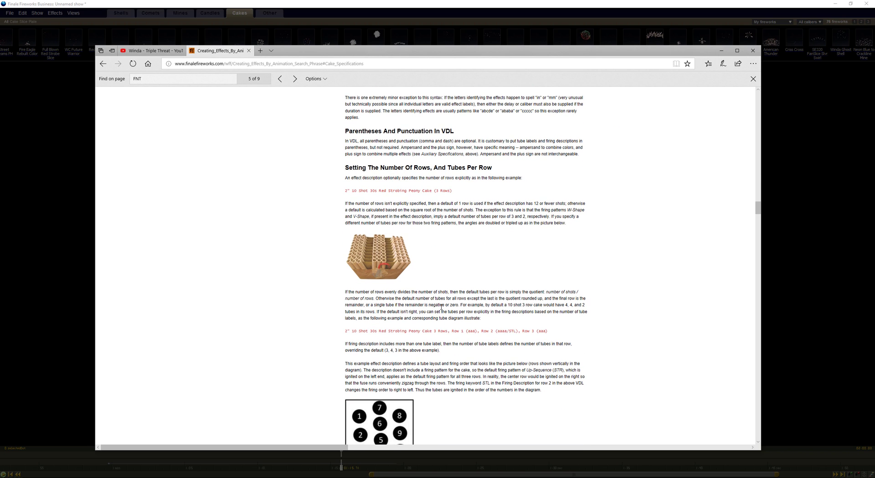
pyautogui.scroll(-5, 469, 247)
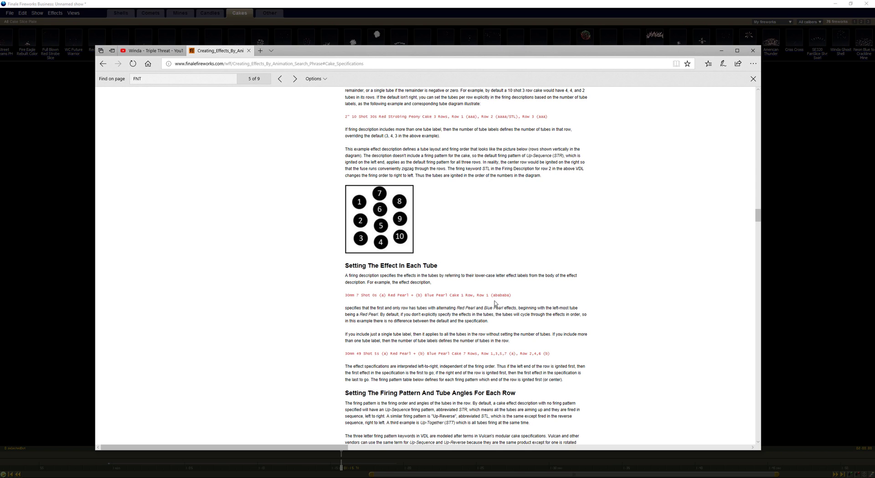
pyautogui.hotkey('alt', 'Tab')
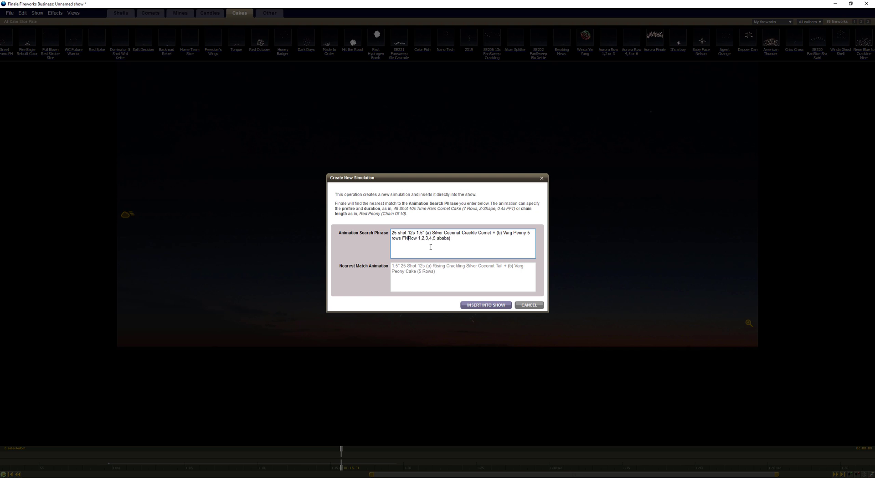
# - Wrap FNT and 'Row 1,2,3,4,5 ababa' in parentheses and insert the cake into the show
pyautogui.write('(FNT')
pyautogui.press('BackSpace')
pyautogui.press('BackSpace')
pyautogui.press('BackSpace')
pyautogui.press('BackSpace')
pyautogui.press('BackSpace')
pyautogui.write('(')
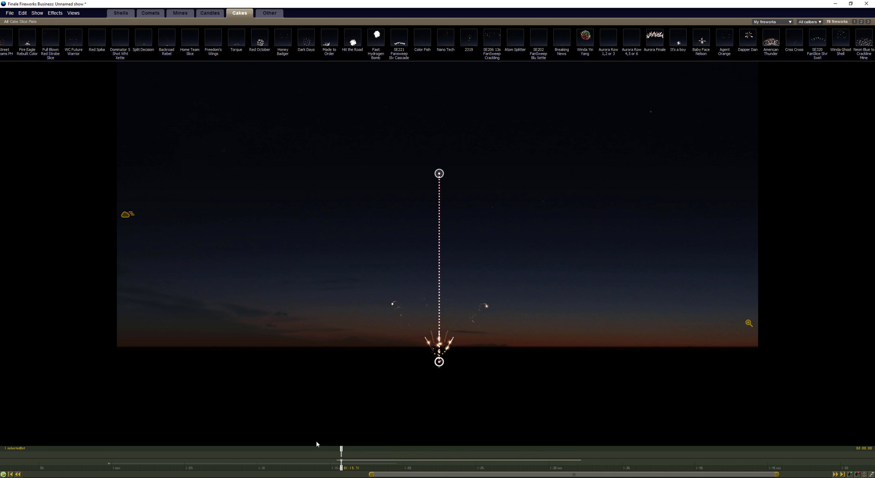
# - Play the show to preview the fireworks, then pause it
pyautogui.click(306, 466)
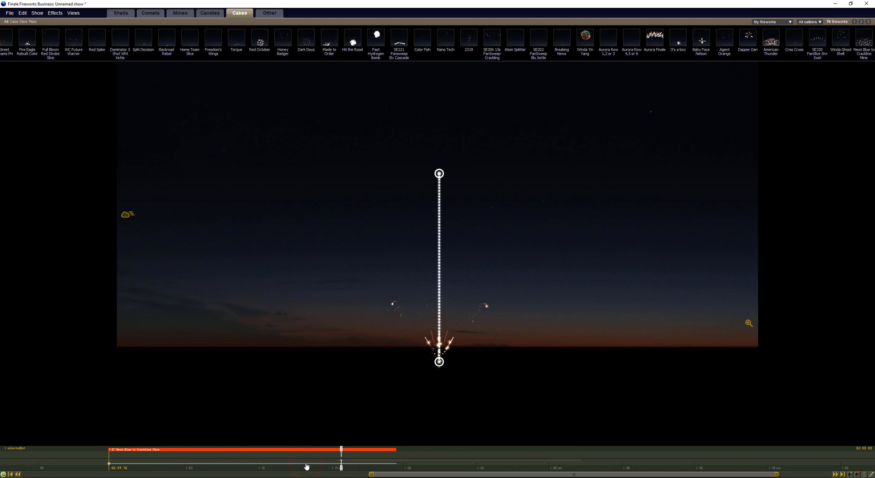
pyautogui.click(356, 457)
pyautogui.press('space')
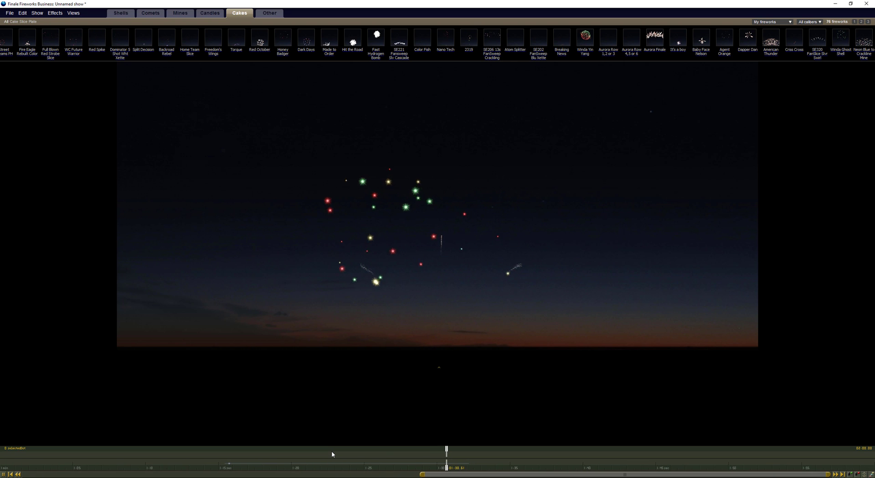
pyautogui.press('space')
# - Drag the cake's timeline bar earlier to about 1:00 and move the playhead back
pyautogui.moveTo(277, 467)
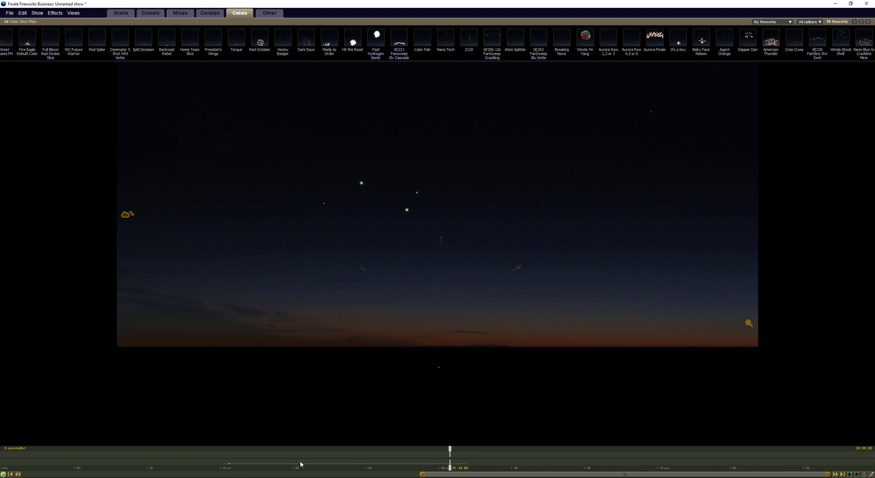
pyautogui.scroll(5, 419, 467)
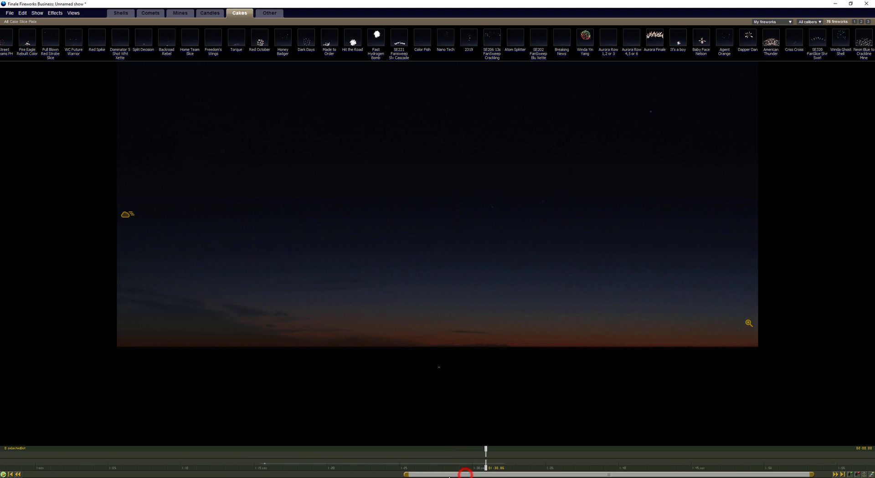
pyautogui.moveTo(418, 467); pyautogui.dragTo(190, 471)
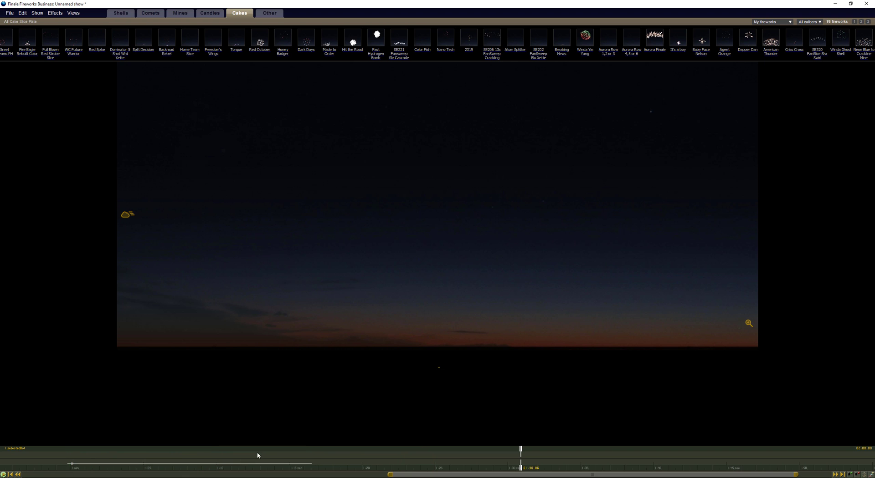
pyautogui.click(304, 453)
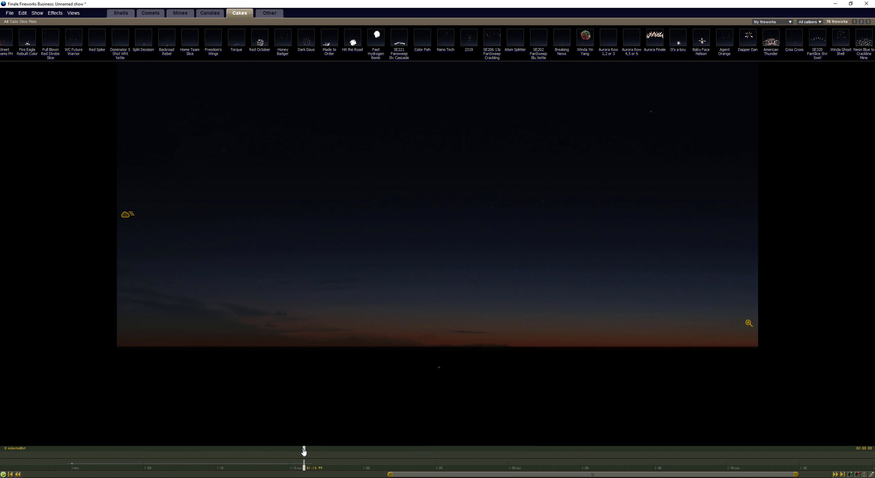
pyautogui.moveTo(303, 452); pyautogui.dragTo(100, 454)
# - Rename the cake to 'Winda Triple Threat' with a 0.05 prefire and apply the changes
pyautogui.click(124, 457)
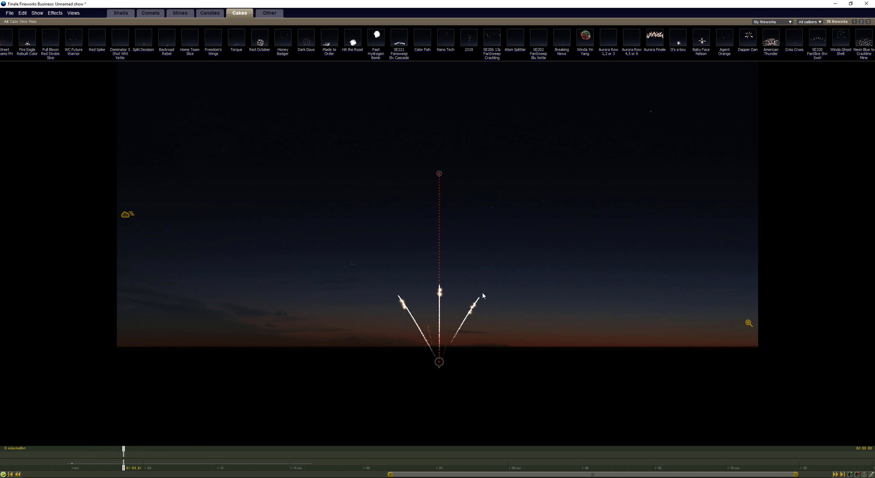
pyautogui.click(439, 225)
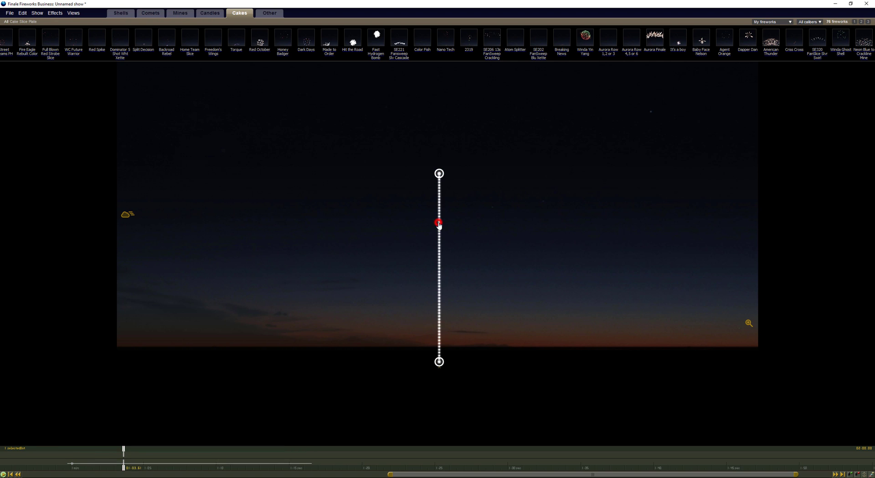
pyautogui.doubleClick(439, 225)
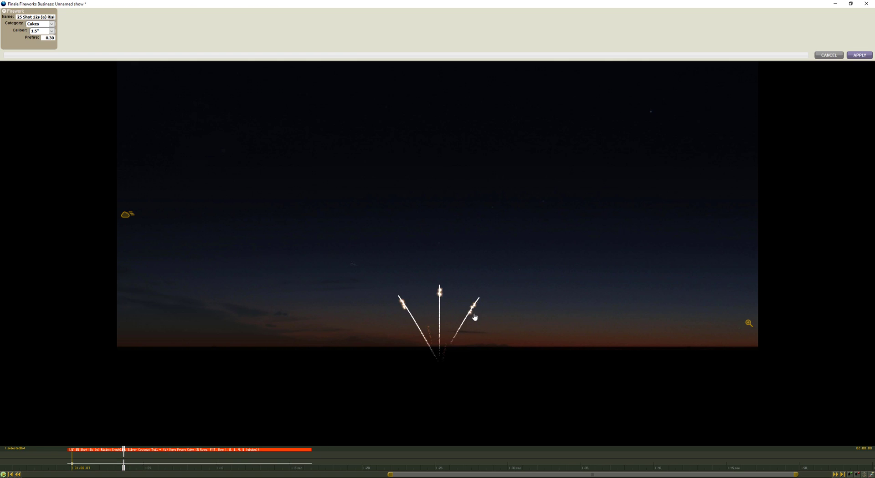
pyautogui.click(37, 17)
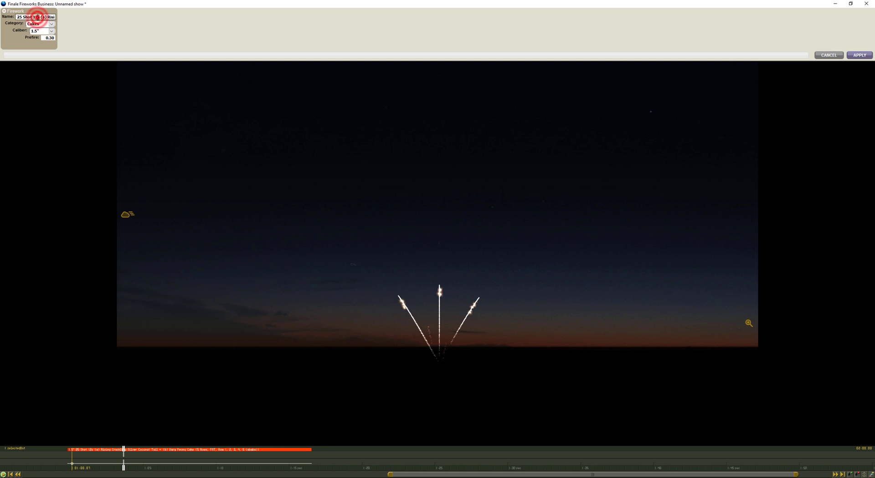
pyautogui.hotkey('ctrl', 'a')
pyautogui.write('Wionda')
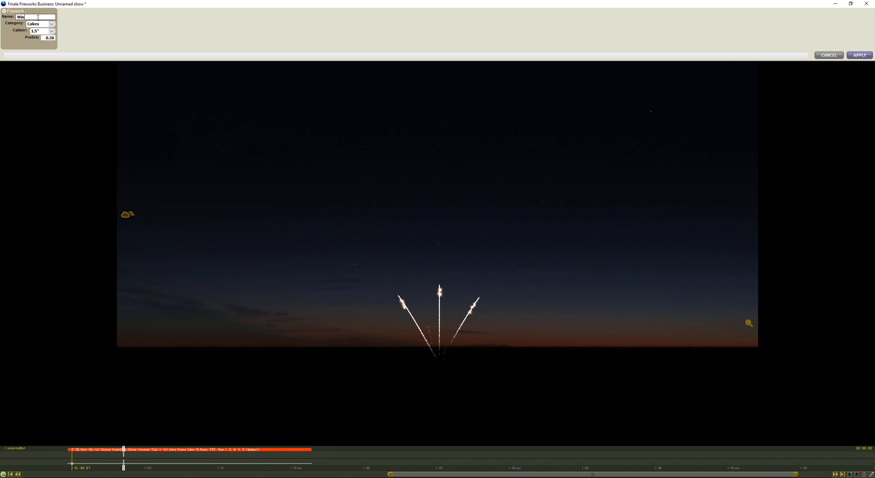
pyautogui.write(' Triple Threat')
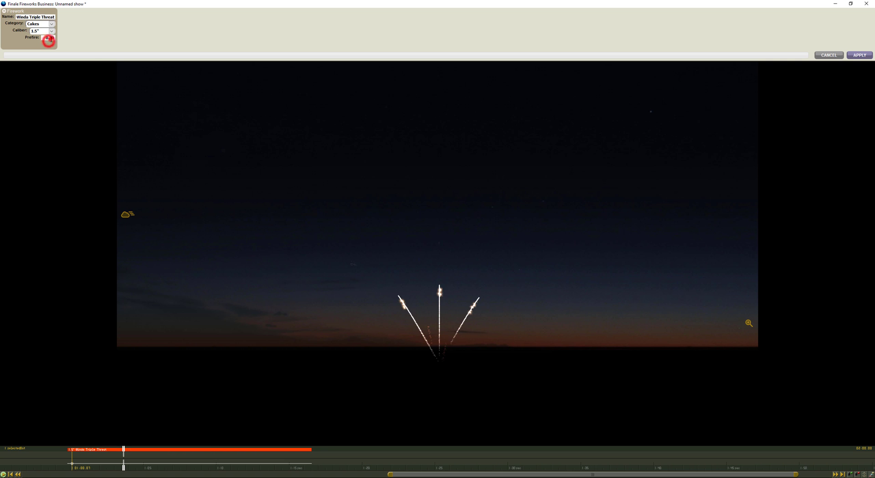
pyautogui.click(49, 37)
pyautogui.write('.05')
pyautogui.press('Return')
pyautogui.click(857, 55)
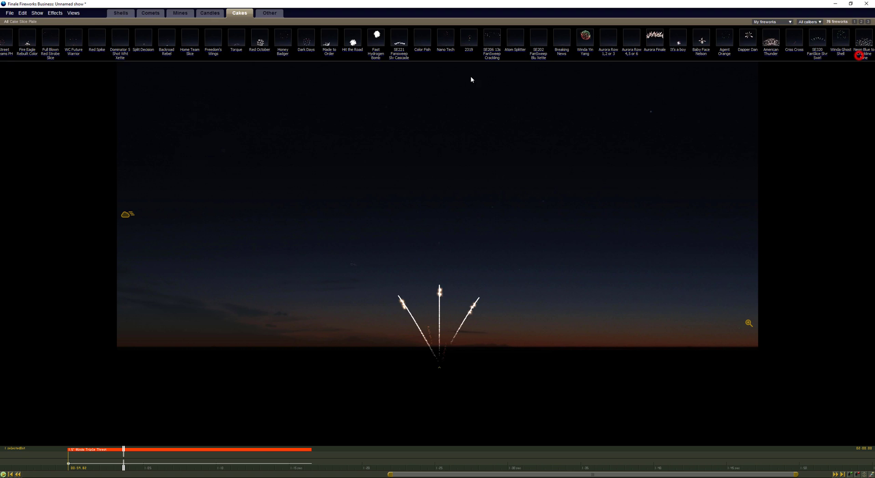
# - Save the selected cake as a new My Fireworks effect named 'Winda Triple Threat'
pyautogui.click(51, 12)
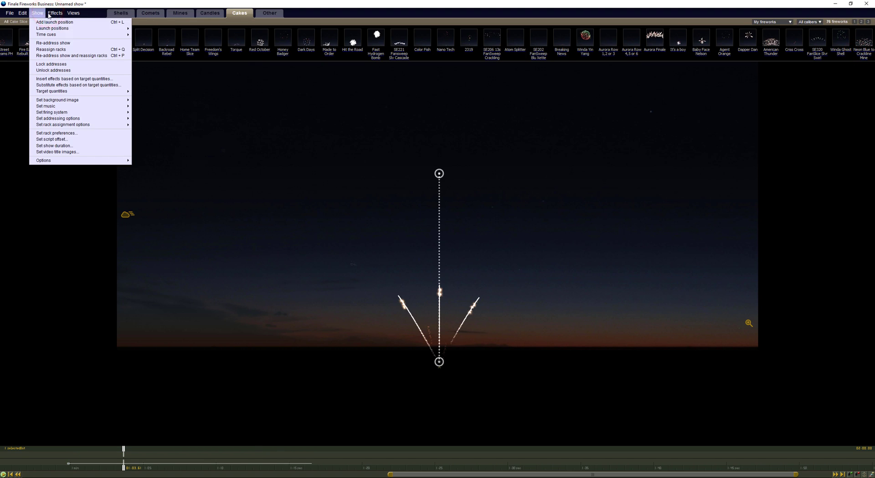
pyautogui.moveTo(114, 58)
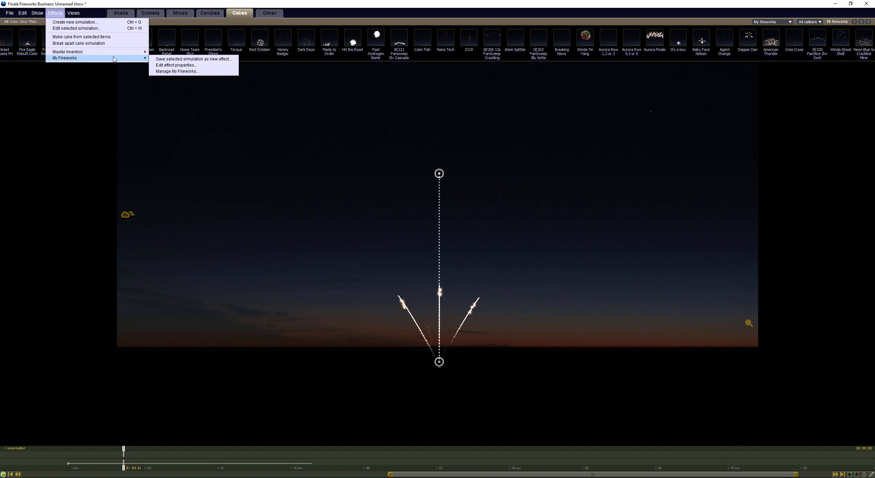
pyautogui.click(159, 59)
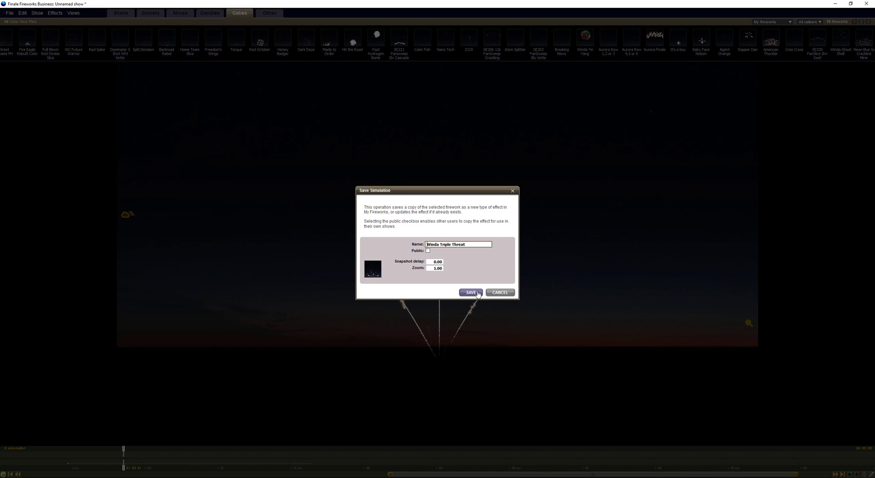
pyautogui.click(477, 292)
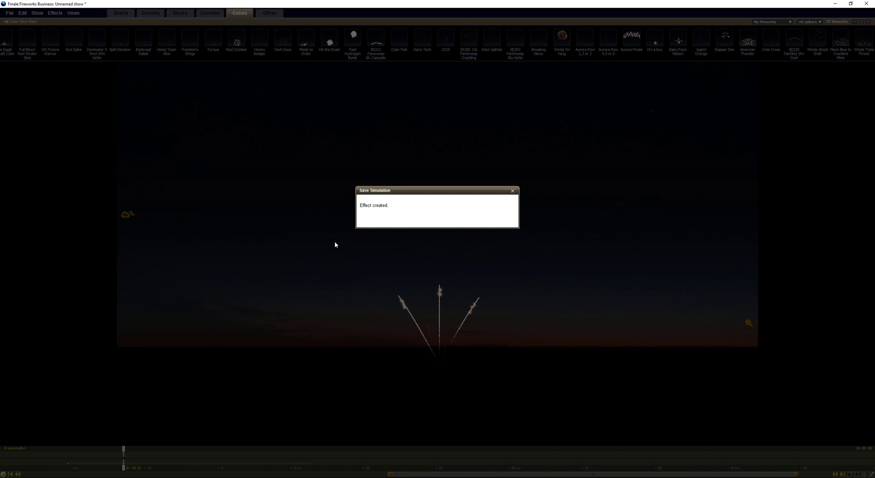
pyautogui.click(513, 191)
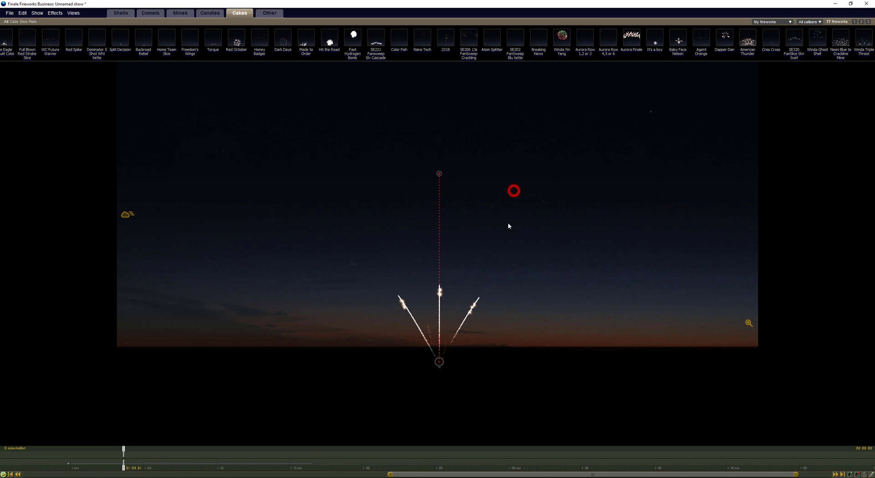
pyautogui.click(421, 271)
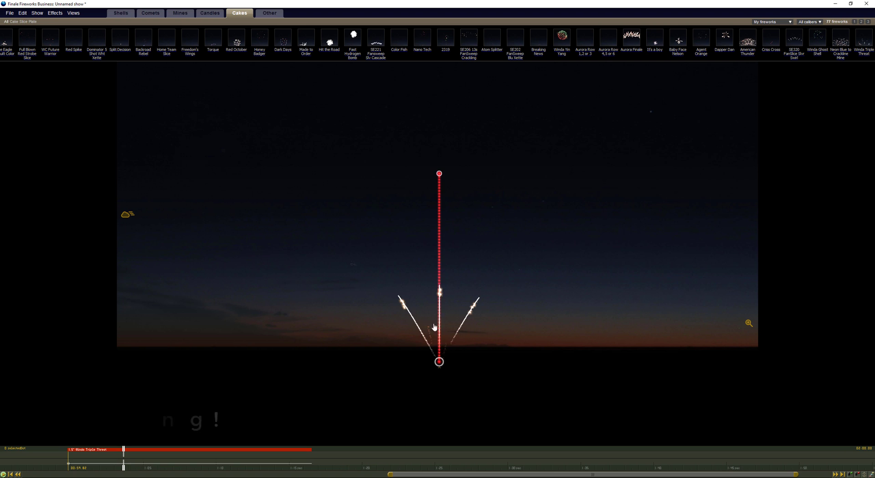
pyautogui.doubleClick(438, 265)
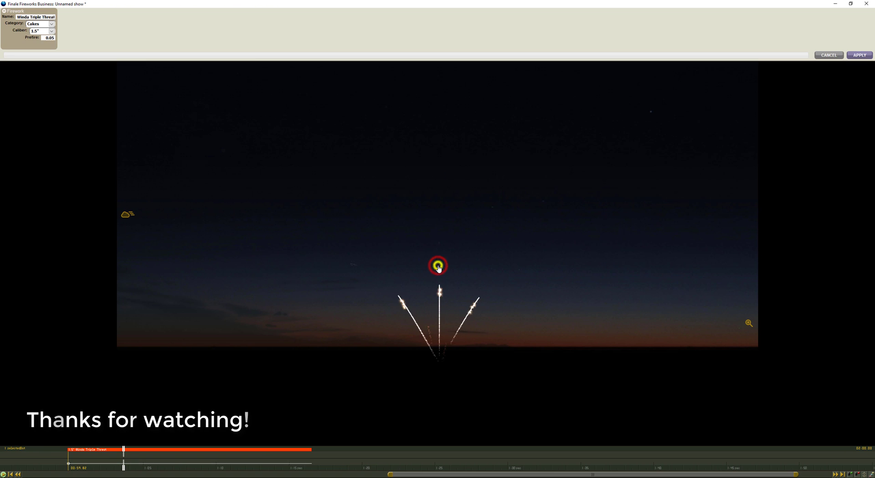
pyautogui.click(836, 55)
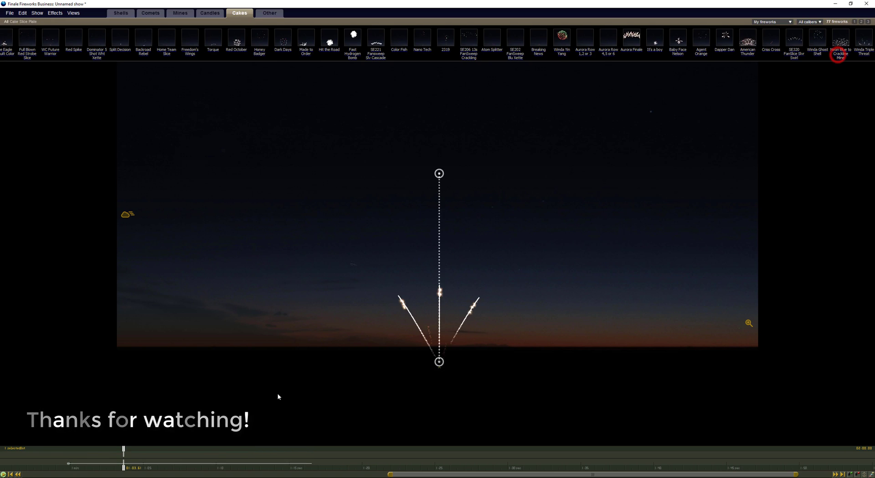